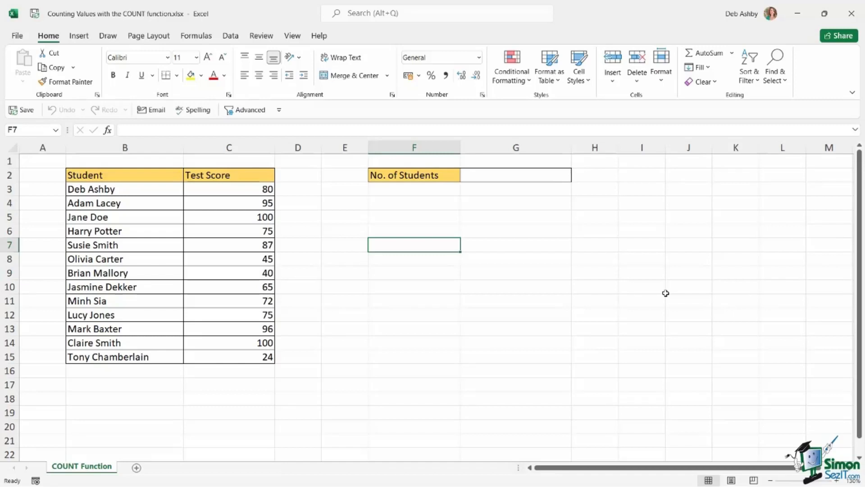
- Start a COUNT formula in cell G2 beside No. of Students, looking through the suggested counting functions
left_click(518, 177)
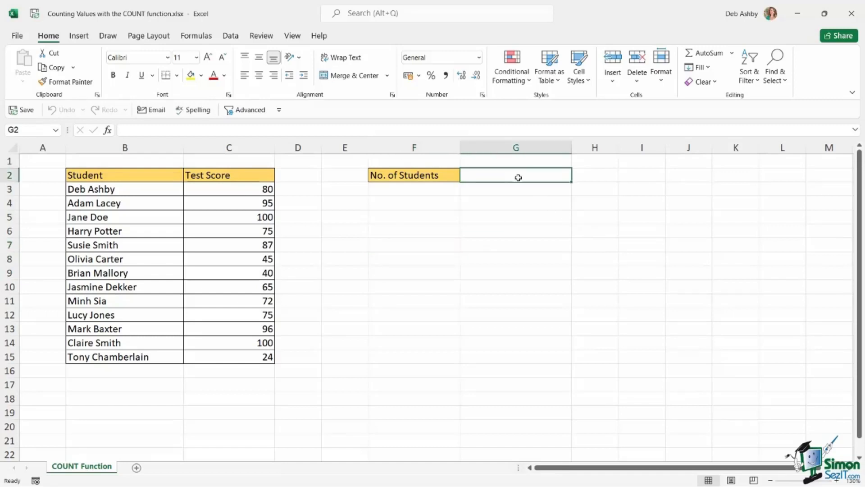
left_click_drag(156, 192, 170, 353)
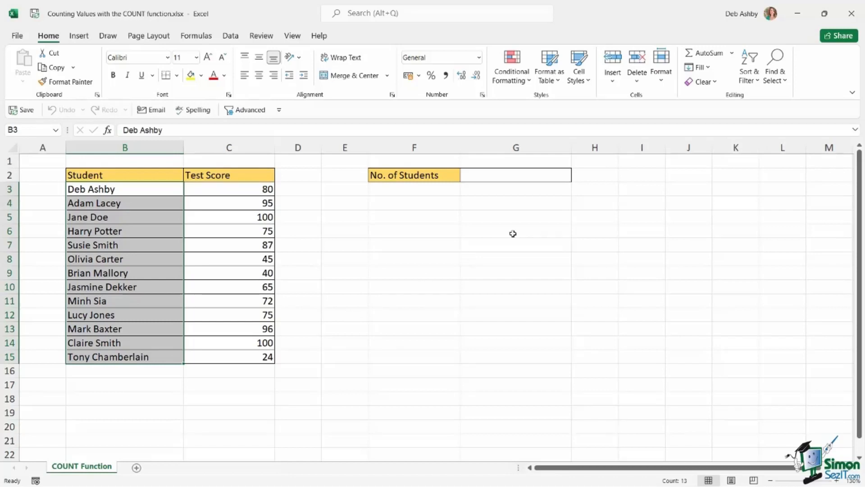
left_click(496, 174)
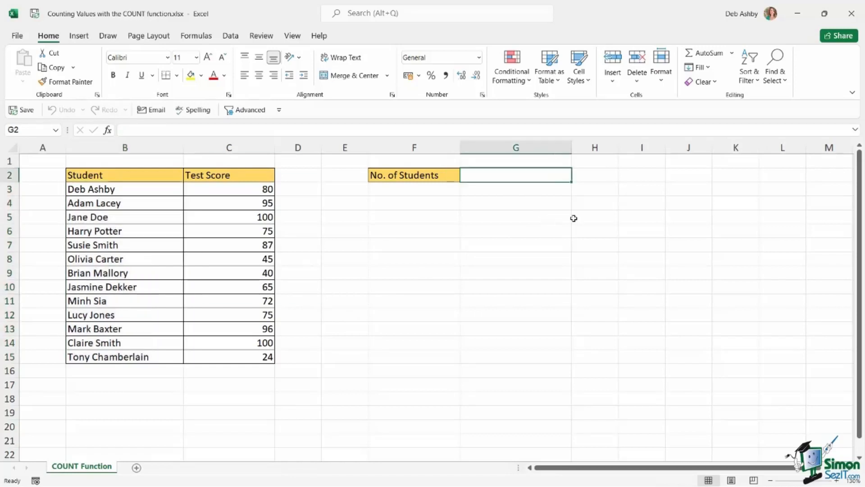
type("=C")
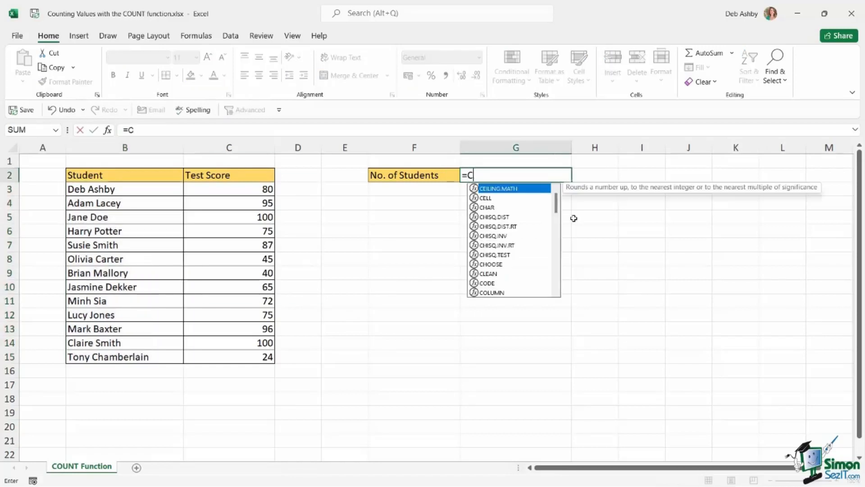
type("OU")
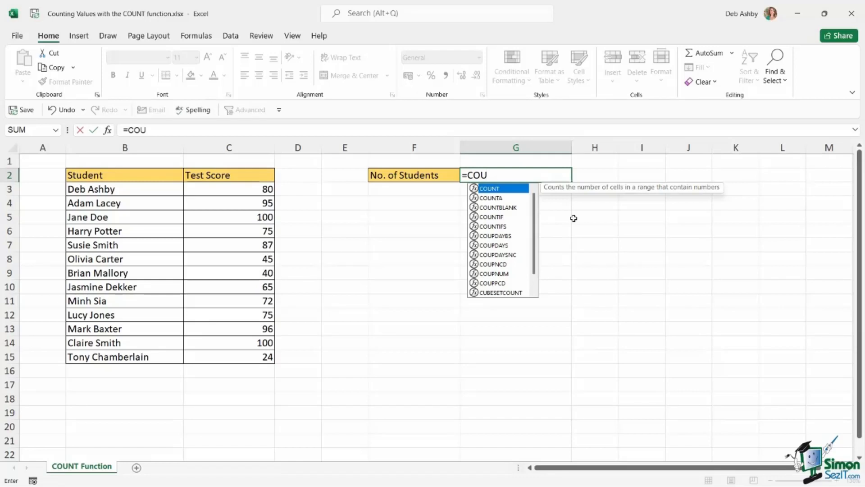
type("N")
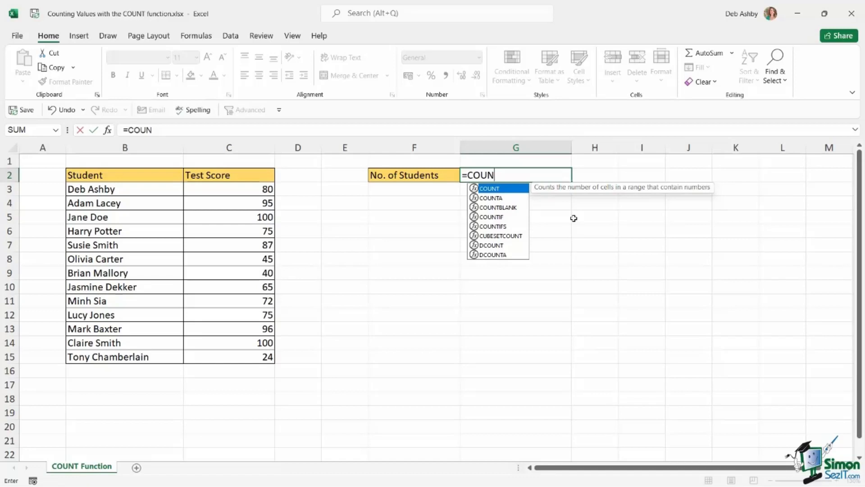
key("Down")
key("Down")
key("Down")
key("Down")
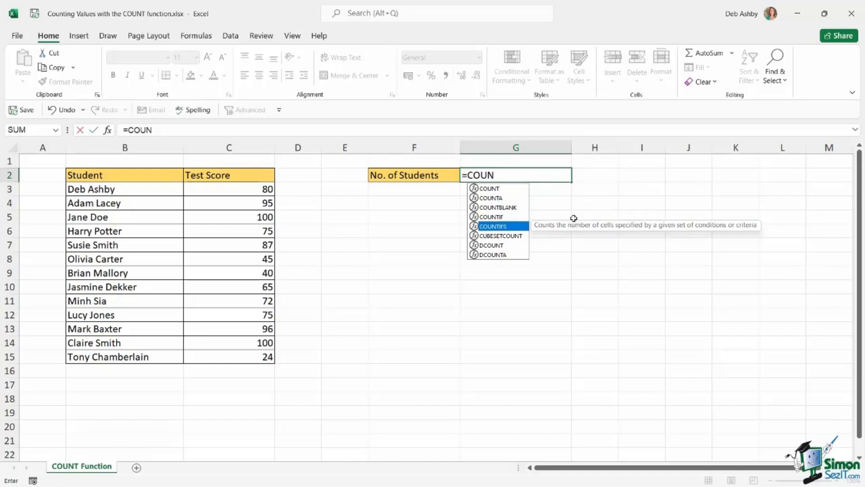
key("Up")
key("Up")
key("Up")
key("Up")
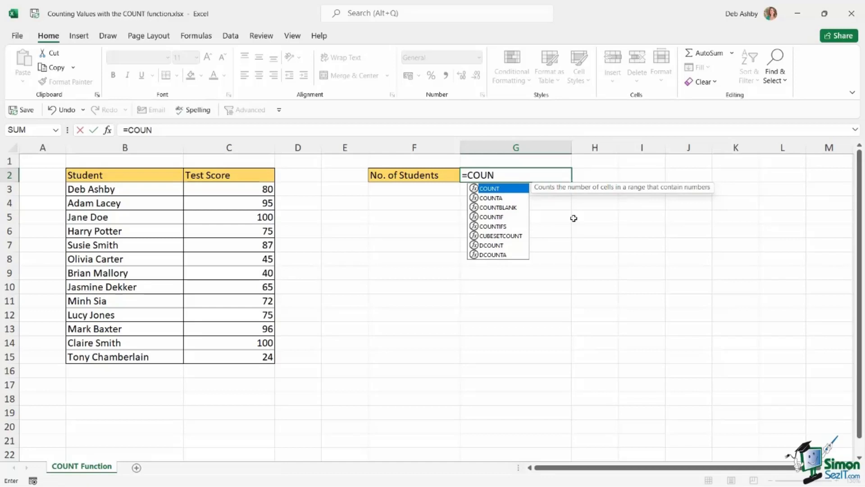
key("Tab")
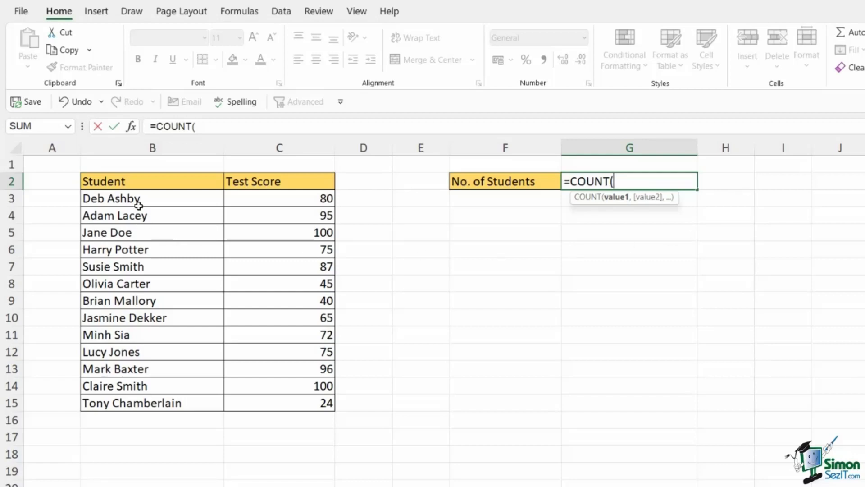
- Complete the COUNT formula in G2 with the student names range B3:B15
left_click_drag(167, 197, 159, 404)
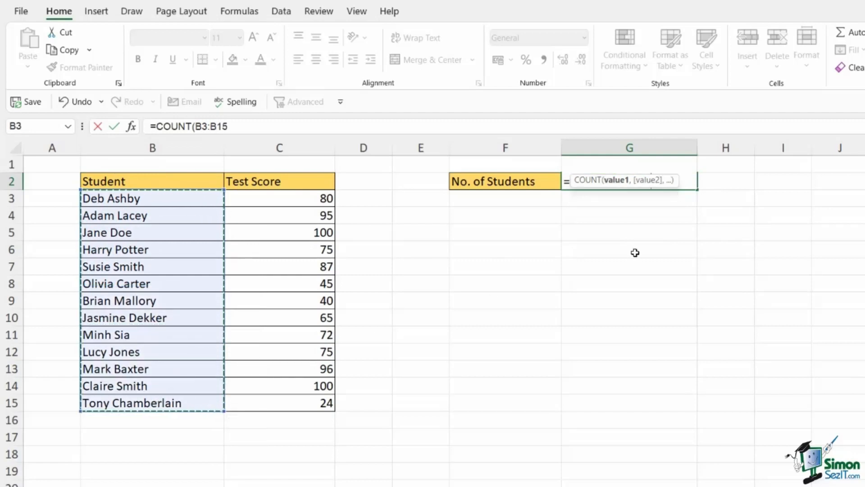
left_click(261, 124)
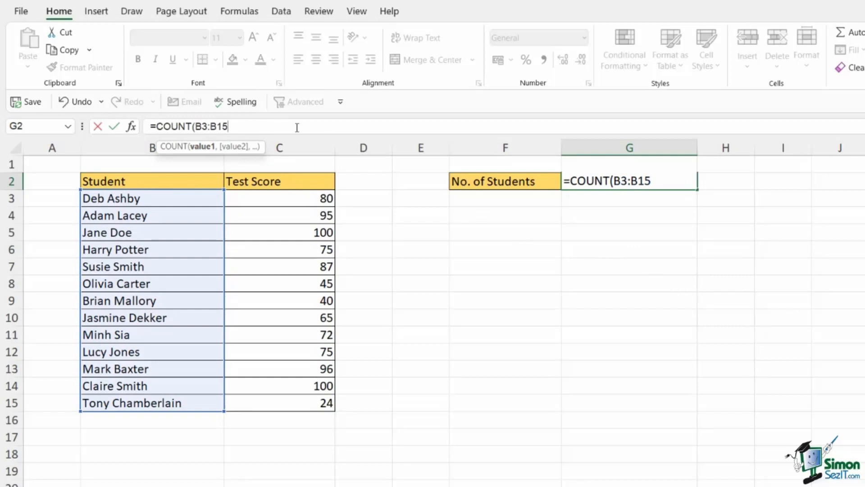
type(")")
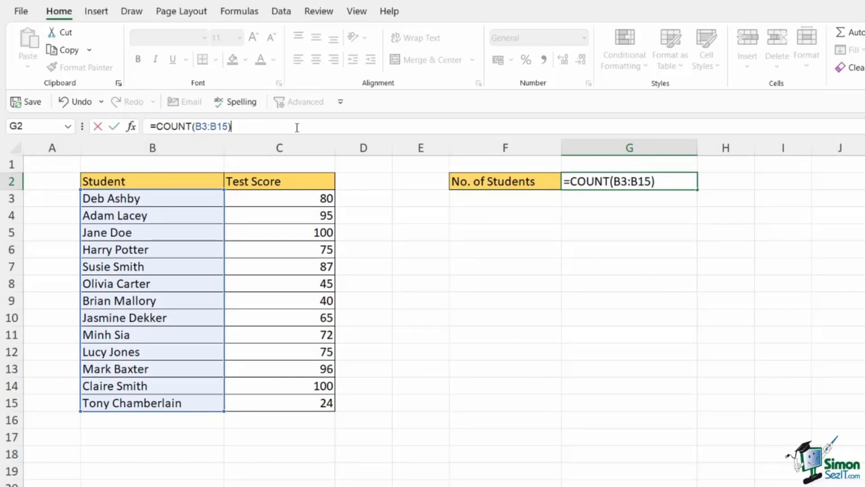
key("Return")
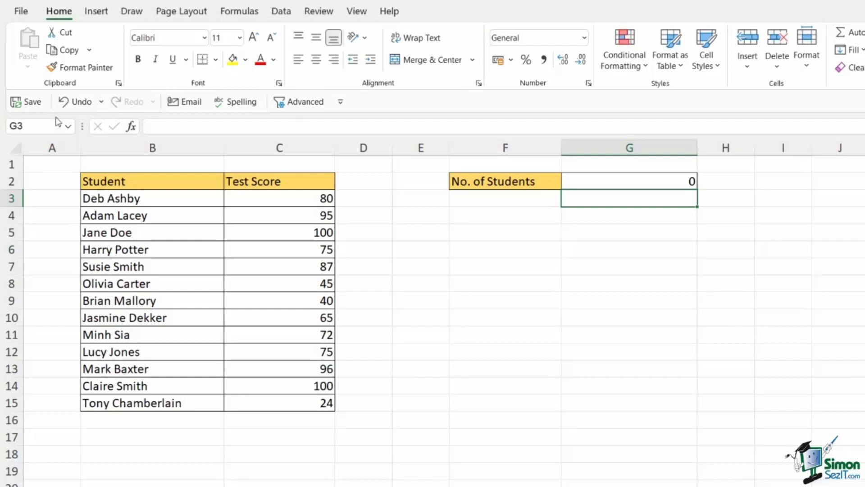
- Replace the student names range in G2's COUNT formula with the test scores, giving =COUNT(C3:C15)
left_click(160, 199)
left_click_drag(158, 199, 167, 403)
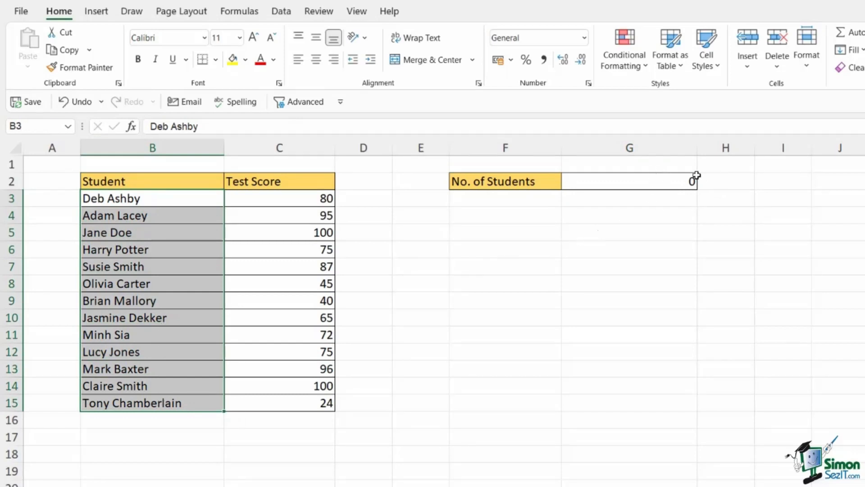
left_click(628, 185)
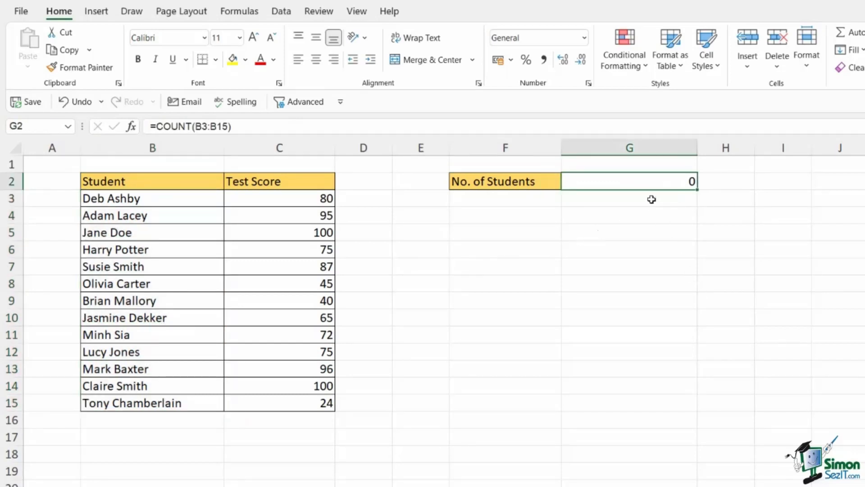
double_click(647, 183)
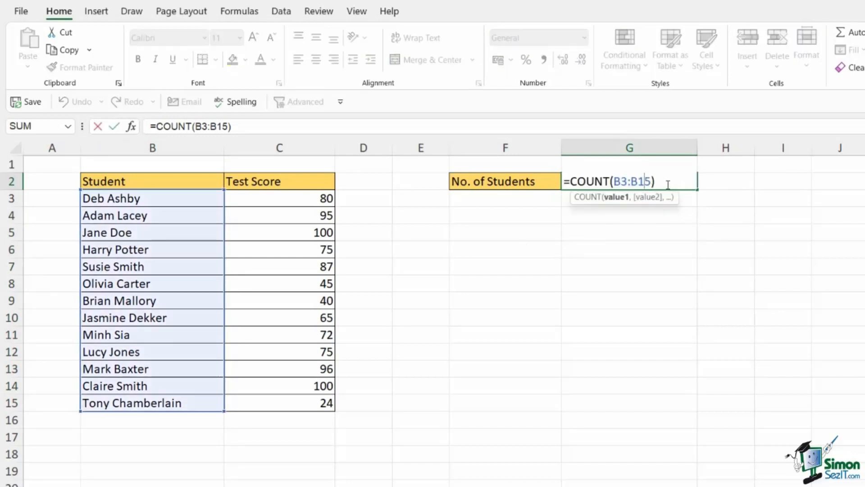
left_click(669, 181)
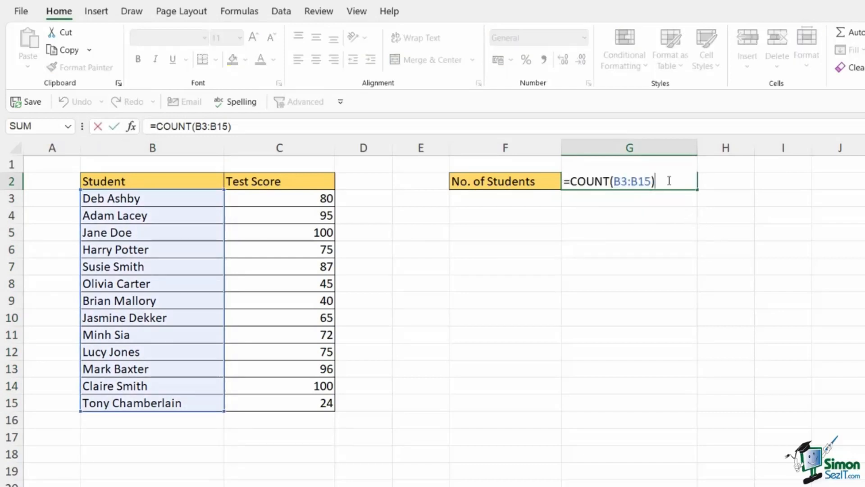
key("BackSpace")
key("BackSpace")
key("BackSpace")
key("BackSpace")
key("BackSpace")
key("BackSpace")
key("BackSpace")
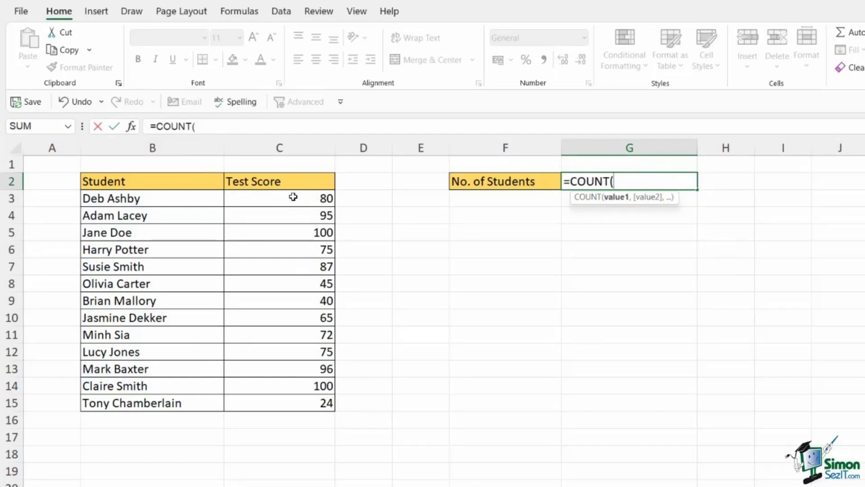
left_click_drag(293, 197, 293, 401)
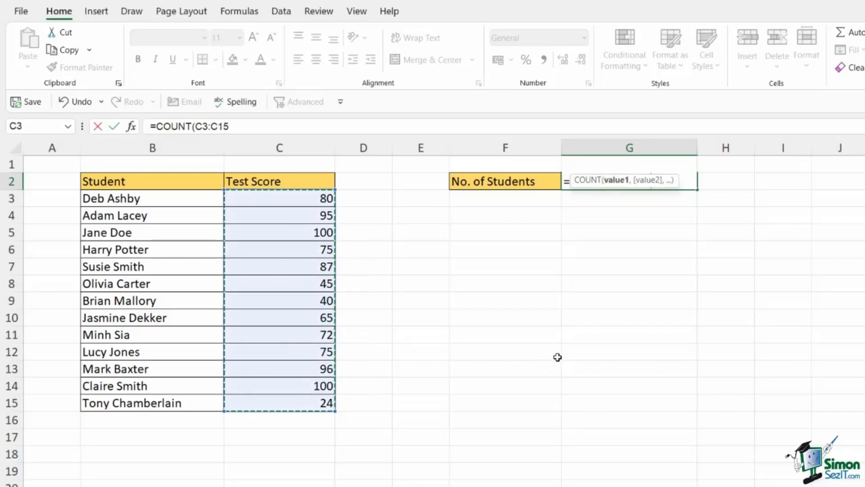
type(")")
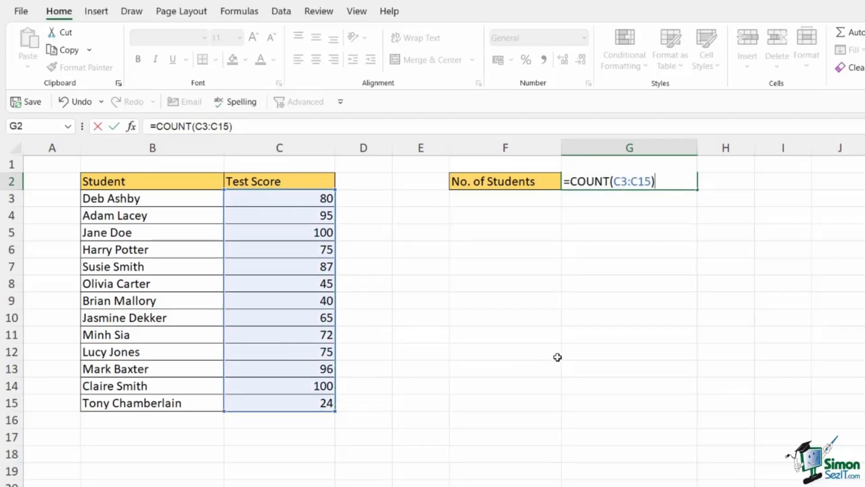
key("Return")
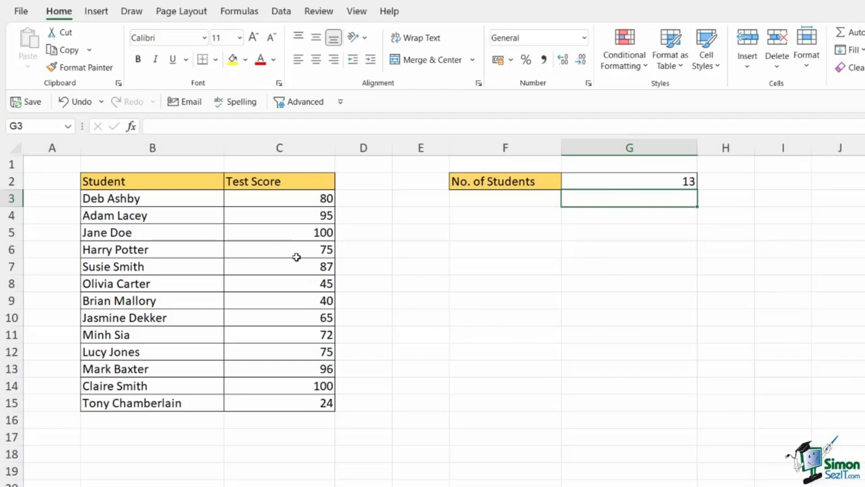
- Replace the formula in G2 with =COUNTA(B3:B15) to count the non-empty student name cells
left_click(631, 180)
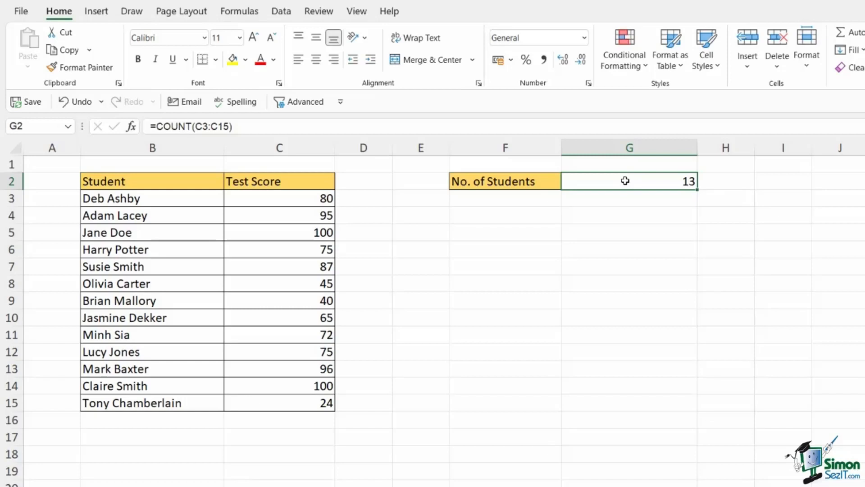
double_click(625, 181)
left_click_drag(662, 181, 563, 181)
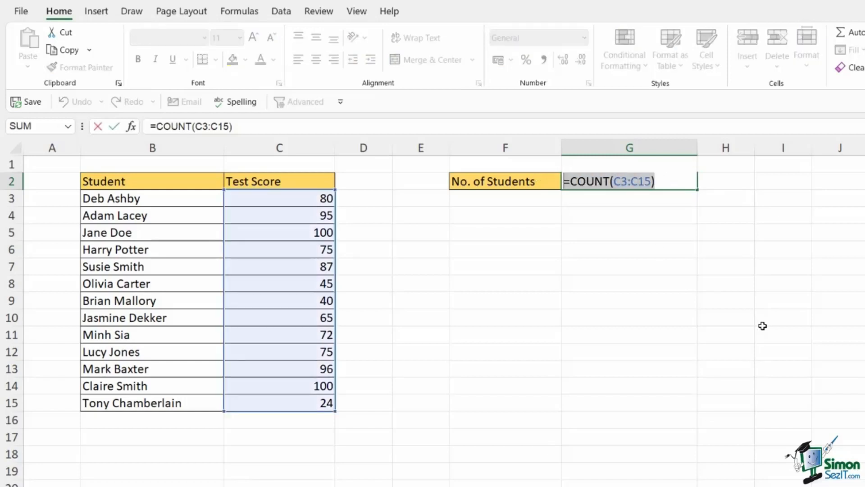
key("Delete")
type("=")
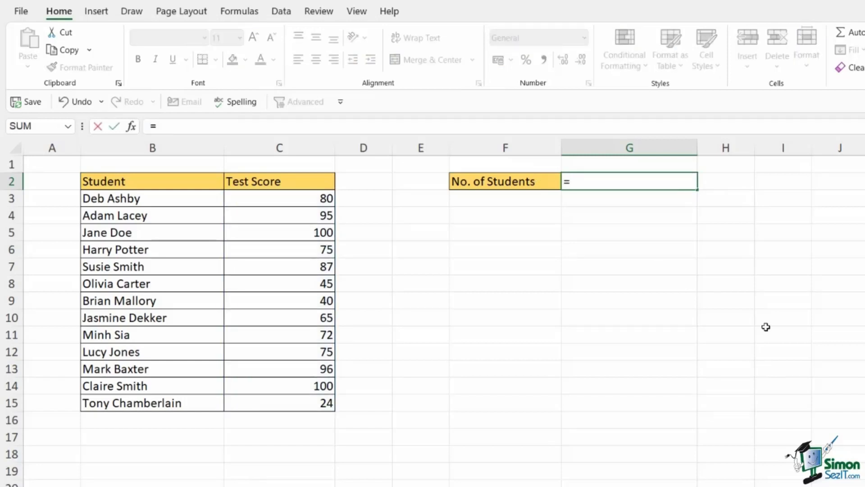
type("COUNTA")
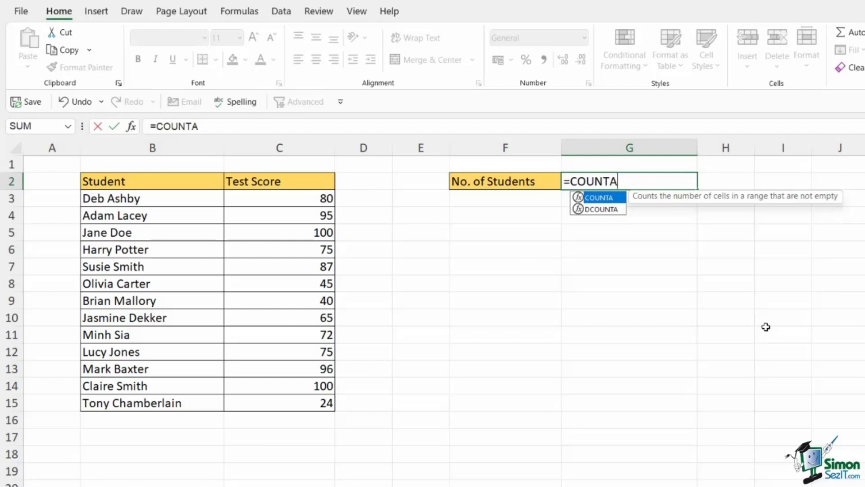
type("(")
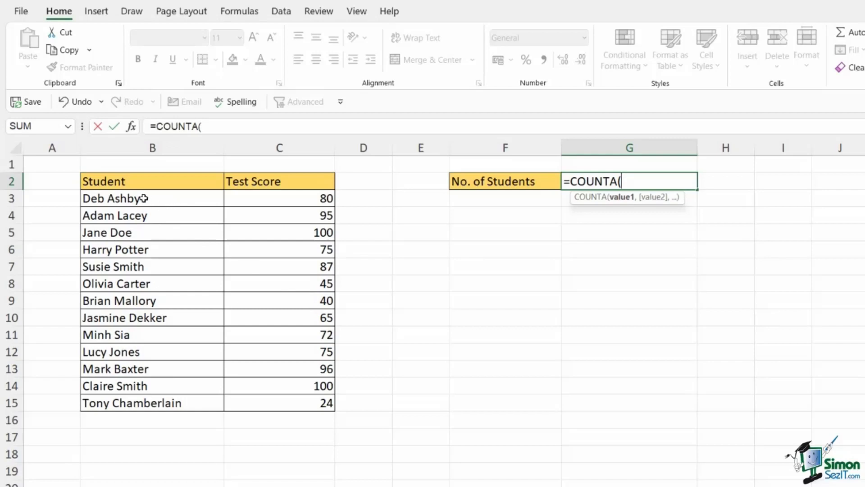
left_click_drag(141, 197, 144, 400)
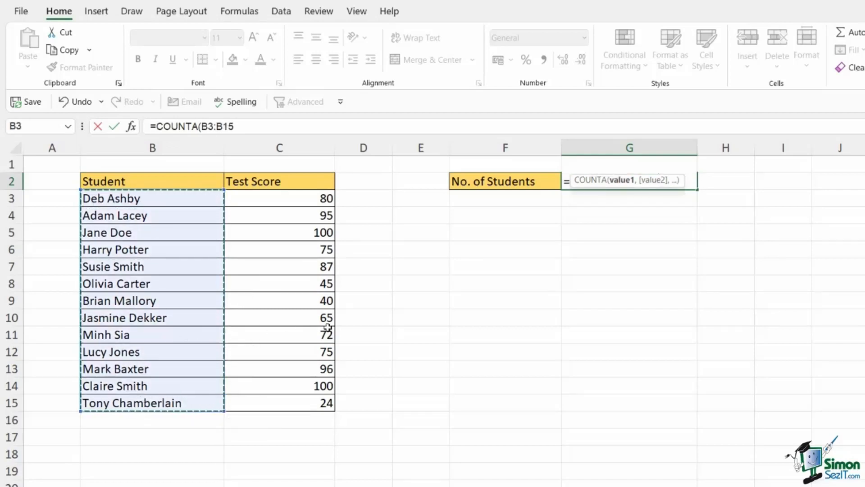
type(")")
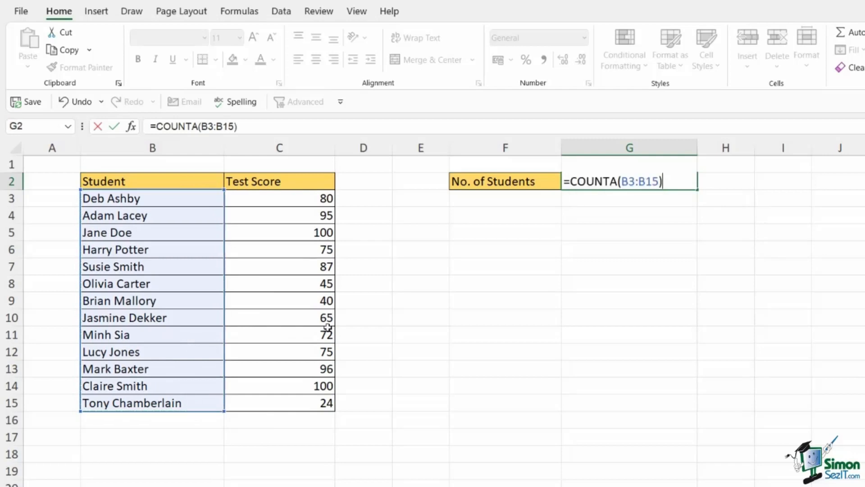
key("Return")
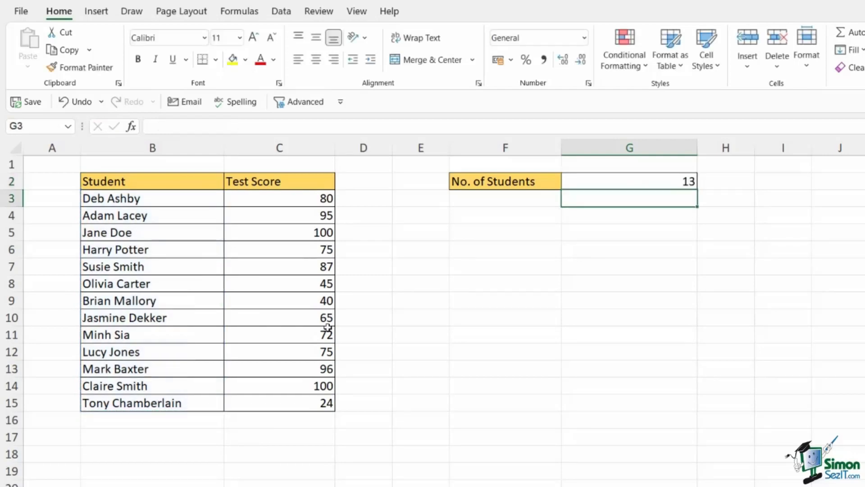
- Clear the student name and test score in B8:C8, and check the COUNTA formula in G2 against the names range
left_click(617, 184)
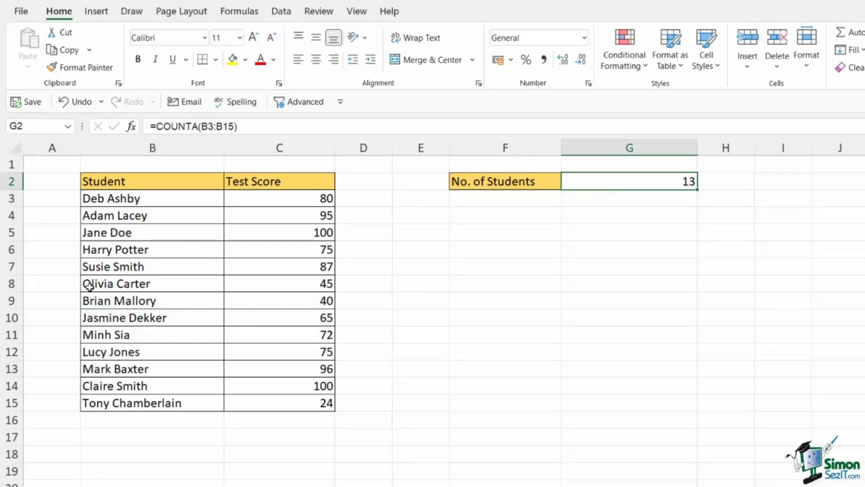
left_click_drag(90, 283, 292, 281)
key("Delete")
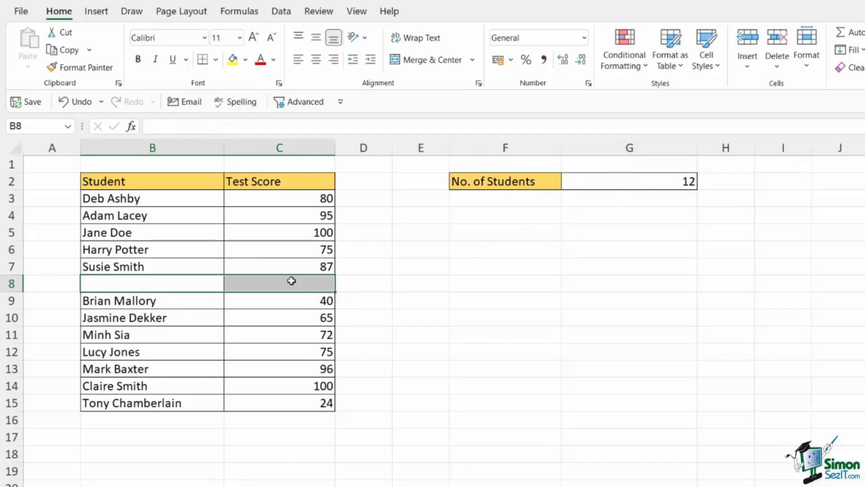
left_click(377, 284)
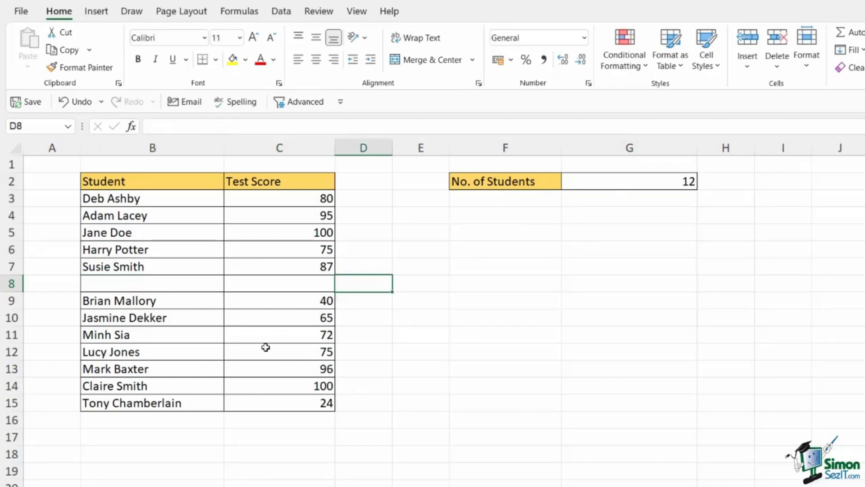
left_click(149, 201)
left_click_drag(150, 218, 155, 403)
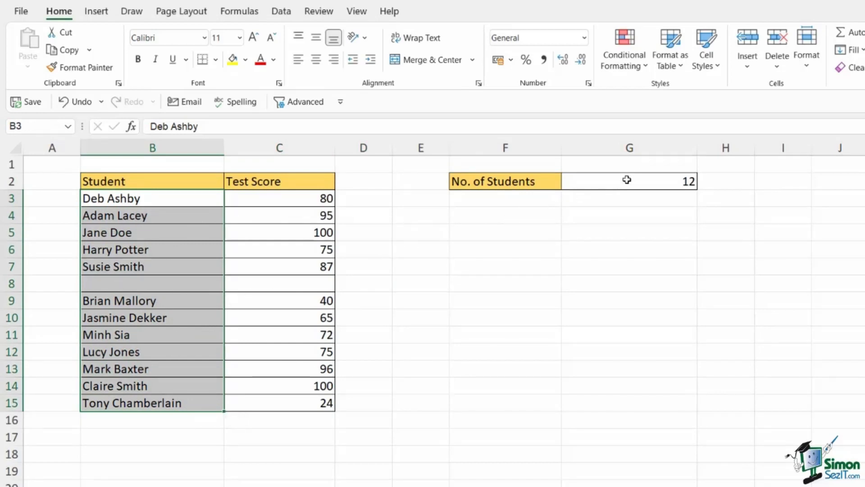
left_click(627, 179)
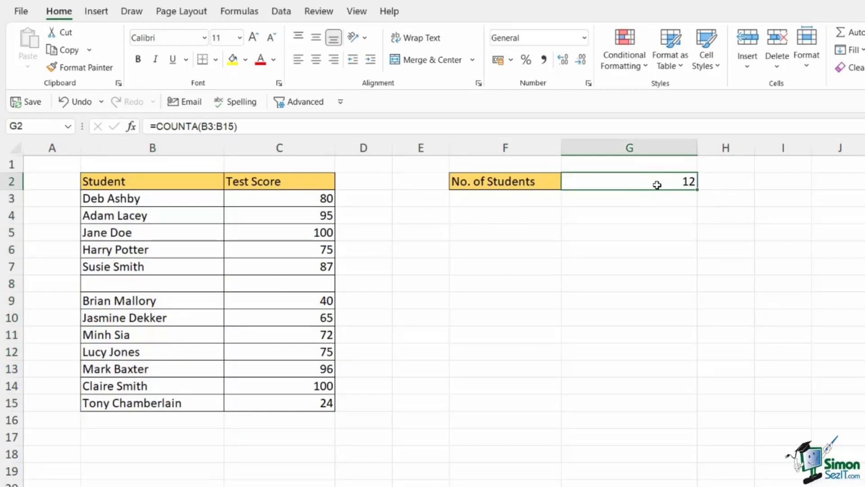
left_click(146, 285)
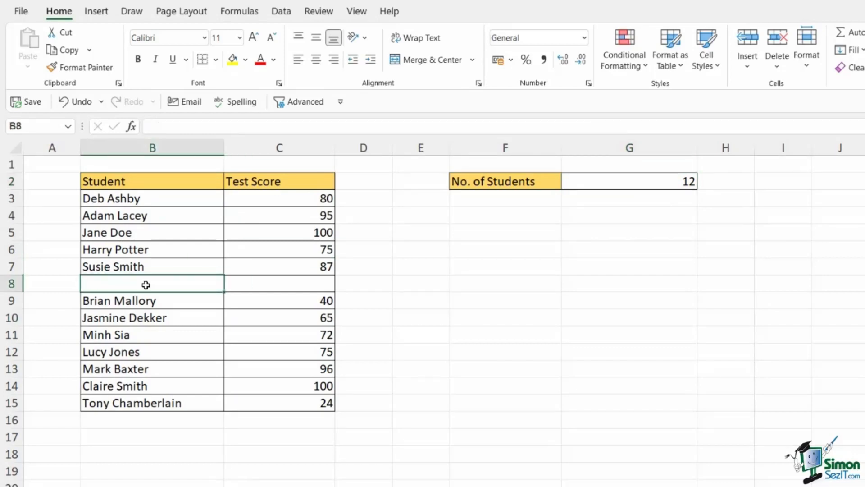
- Replace the formula in G2 with =COUNT(C3:C15) to count the numeric test scores
left_click(626, 180)
double_click(666, 182)
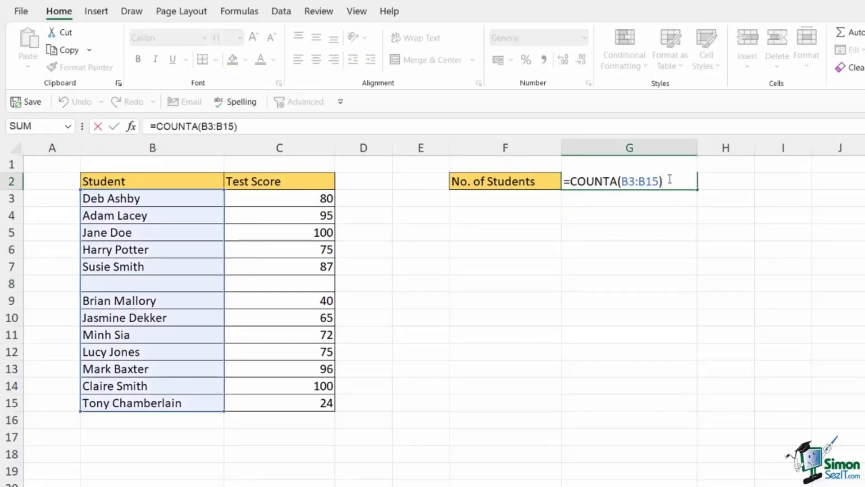
left_click_drag(666, 181, 569, 181)
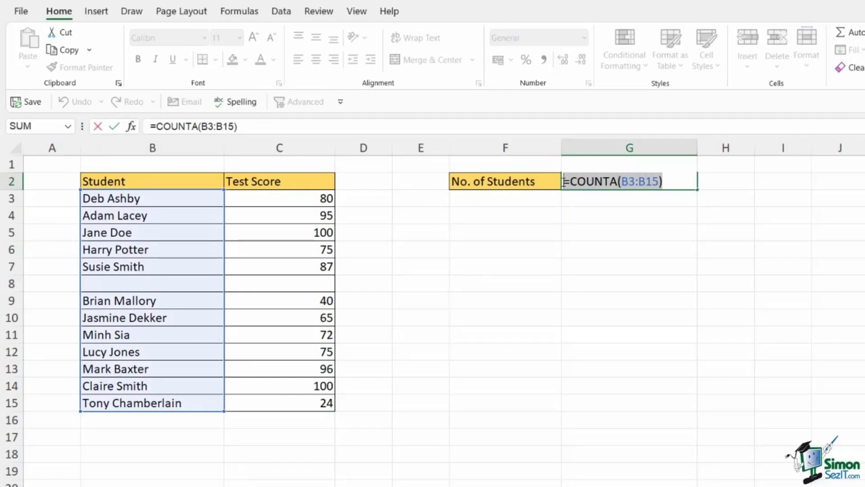
key("BackSpace")
type("COU")
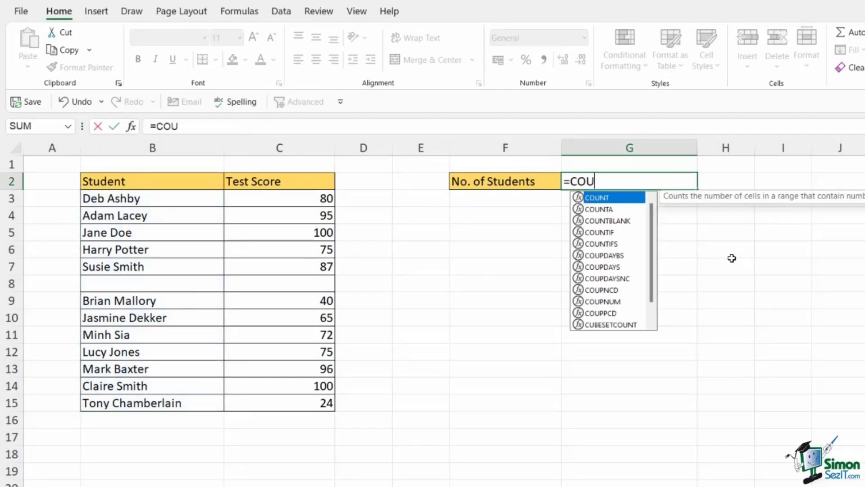
type("NT(")
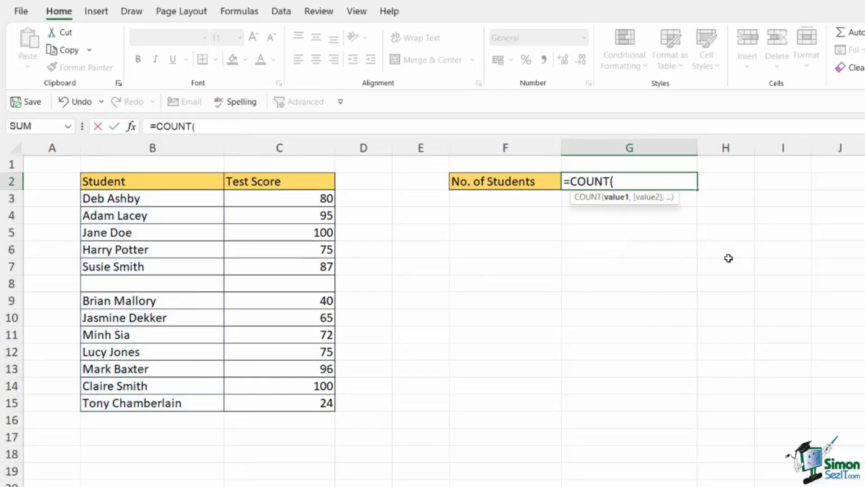
left_click_drag(292, 202, 294, 399)
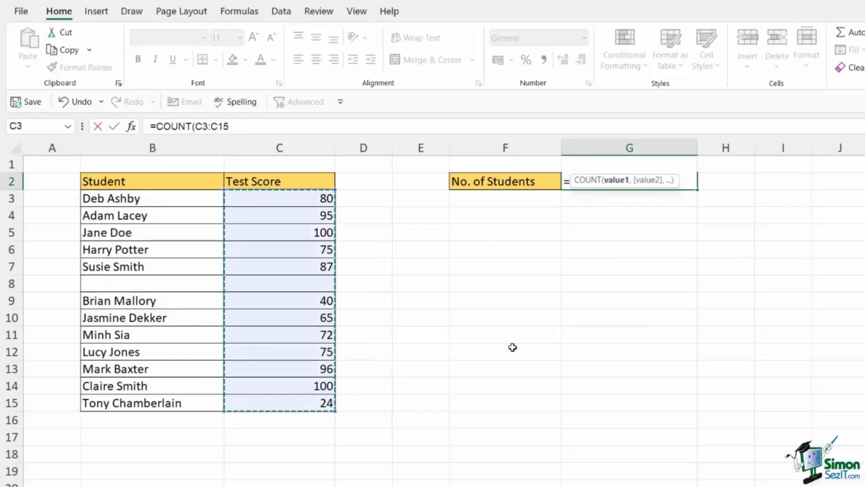
type(")")
key("Return")
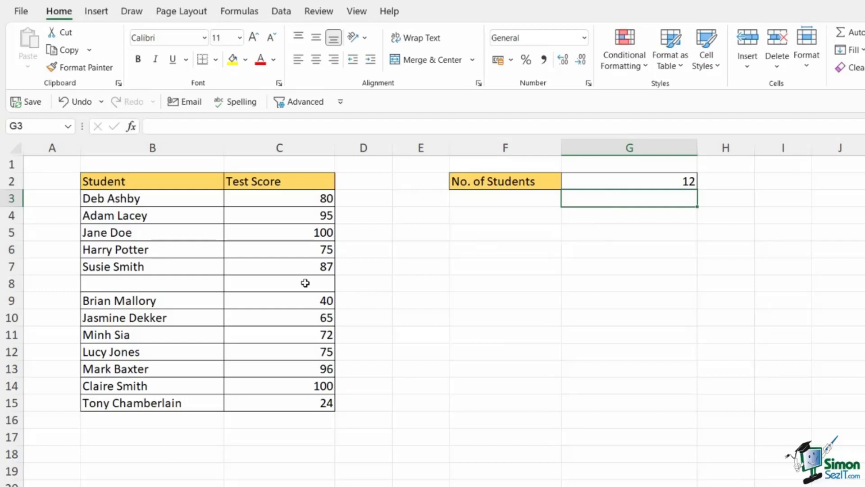
- Clear G2 and enter =COUNTBLANK(B3:B15) to count the blank cells among the student names
key("ctrl+z")
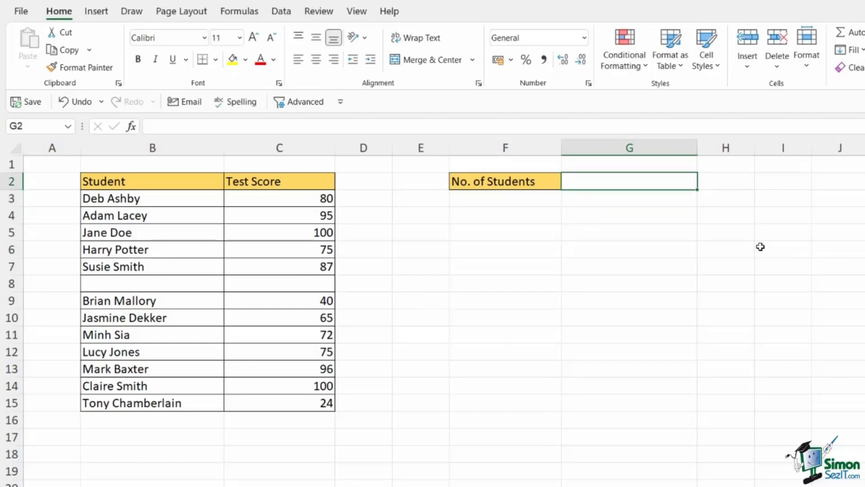
type("=")
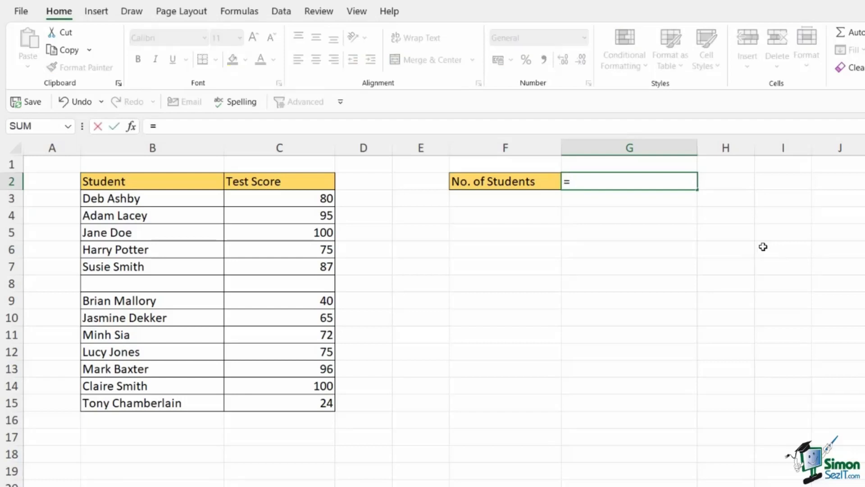
type("COUNT")
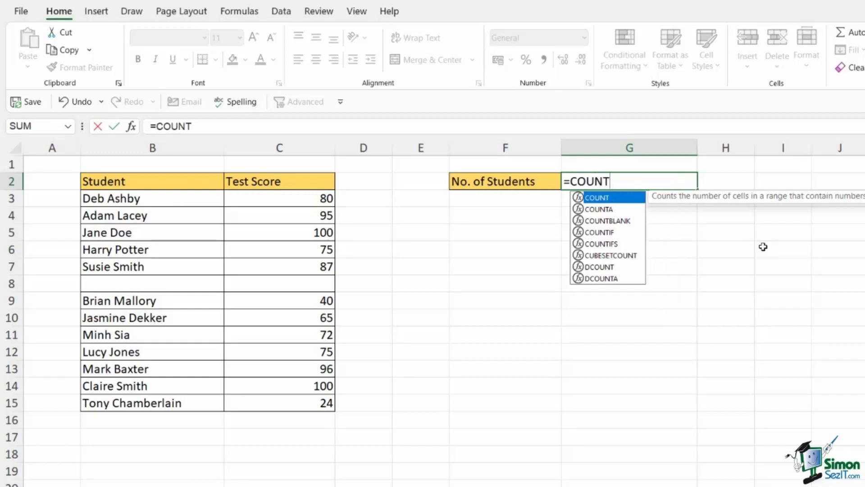
key("Down")
key("Down")
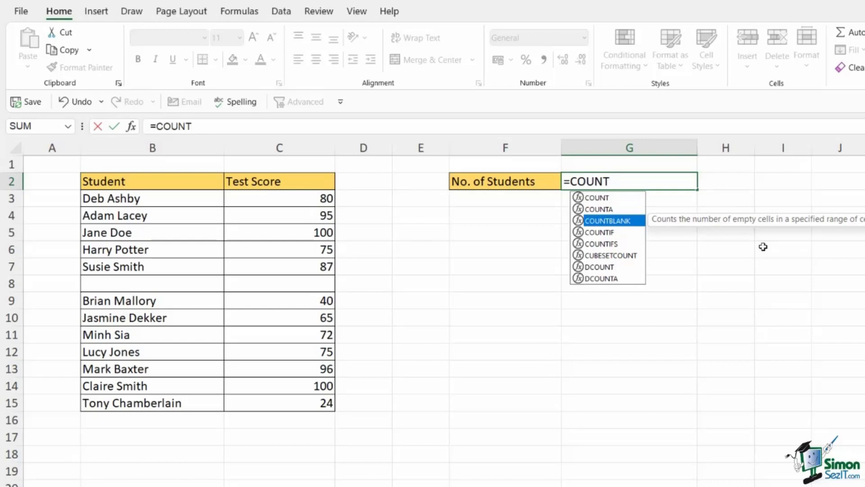
key("Tab")
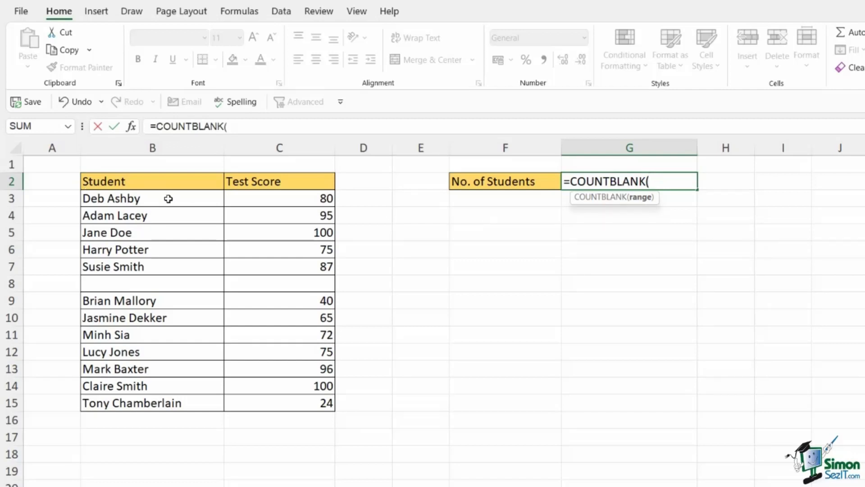
left_click_drag(168, 199, 168, 399)
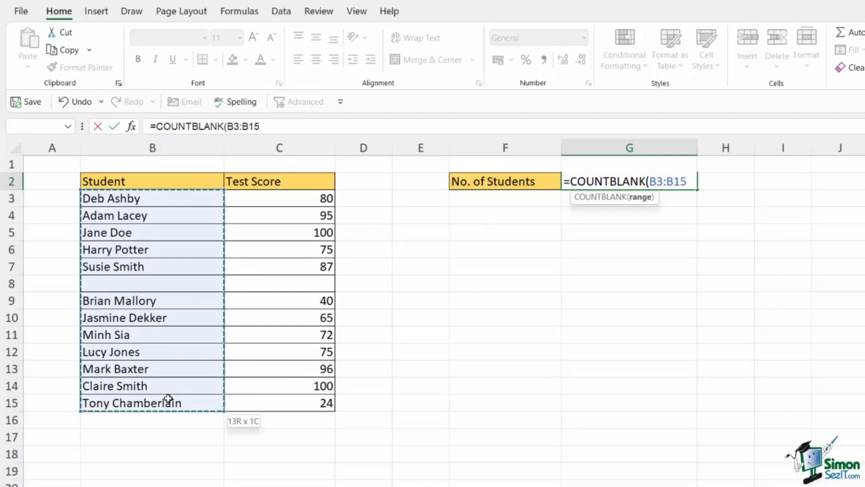
type(")")
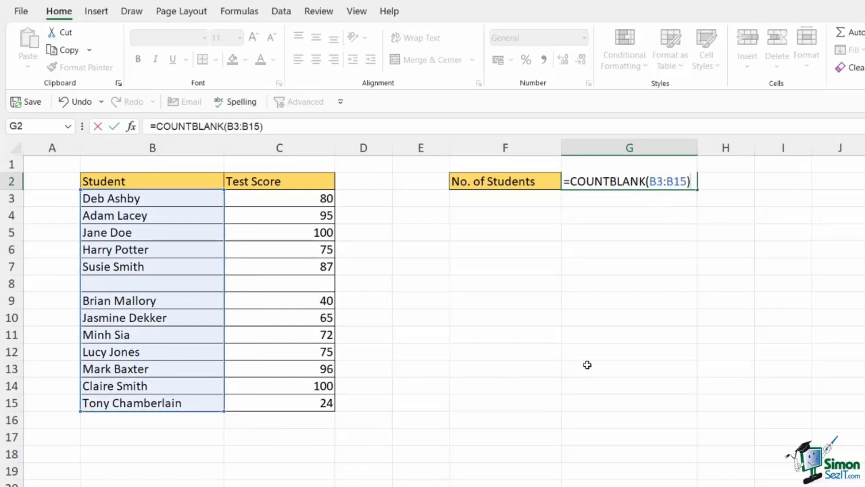
key("Return")
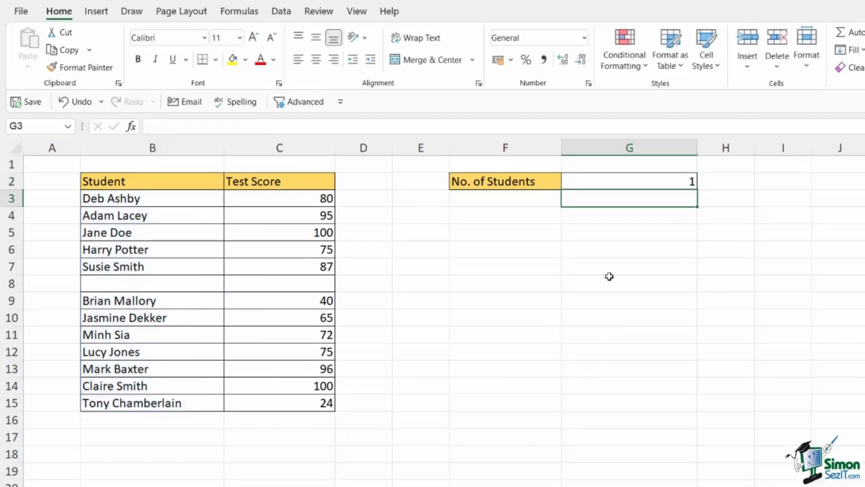
- Check the COUNTBLANK formula in G2 against the student names range and the blank cell B8
left_click(639, 180)
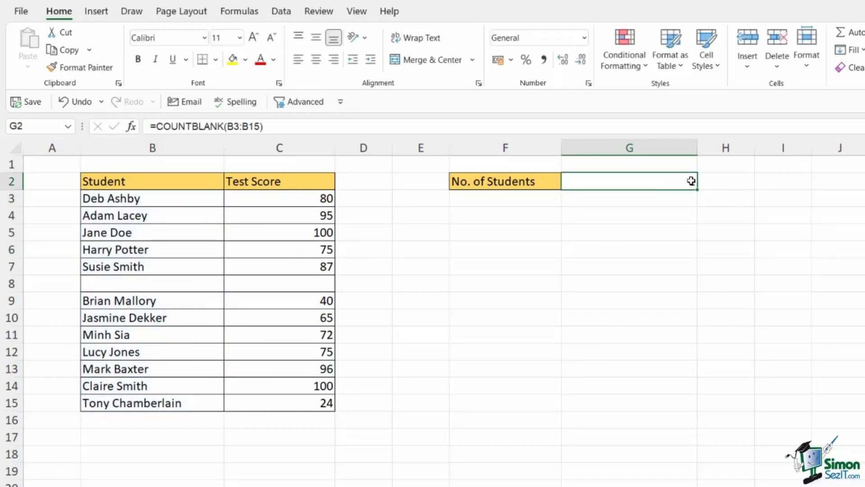
left_click_drag(198, 200, 184, 397)
left_click(168, 284)
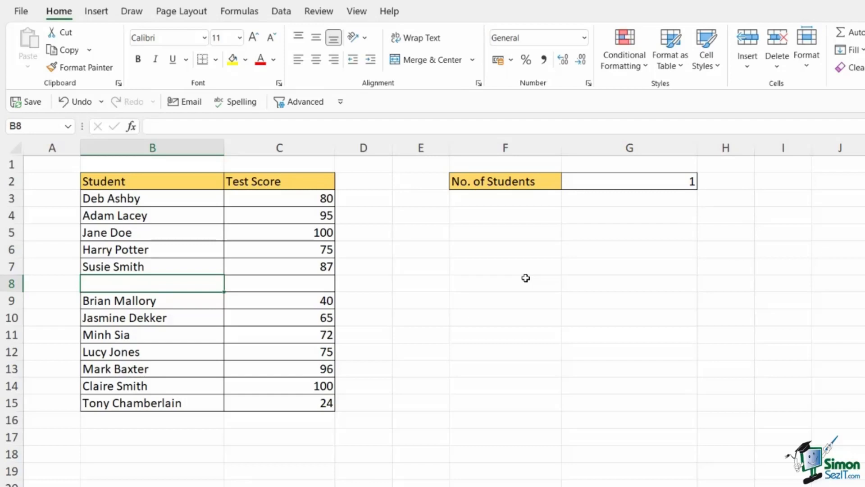
- Undo the recent edits until the cleared student name and test score in B8:C8 are restored
key("ctrl+z")
key("ctrl+z")
key("ctrl+z")
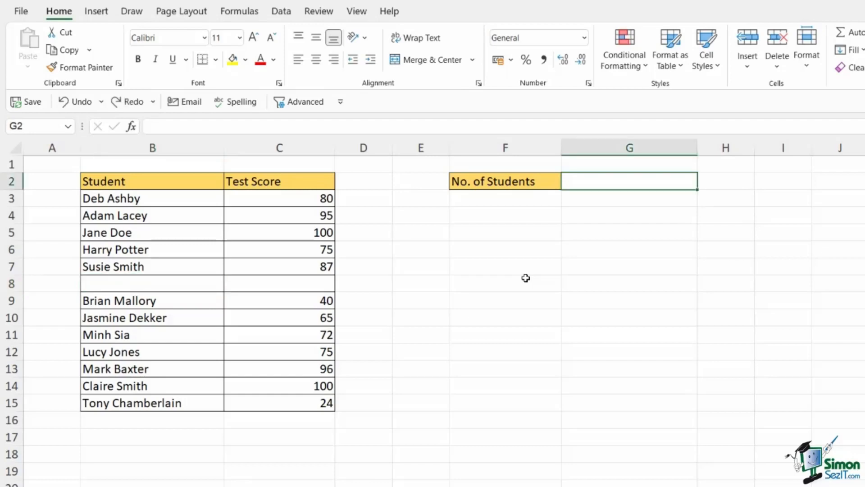
key("ctrl+y")
key("ctrl+y")
key("ctrl+y")
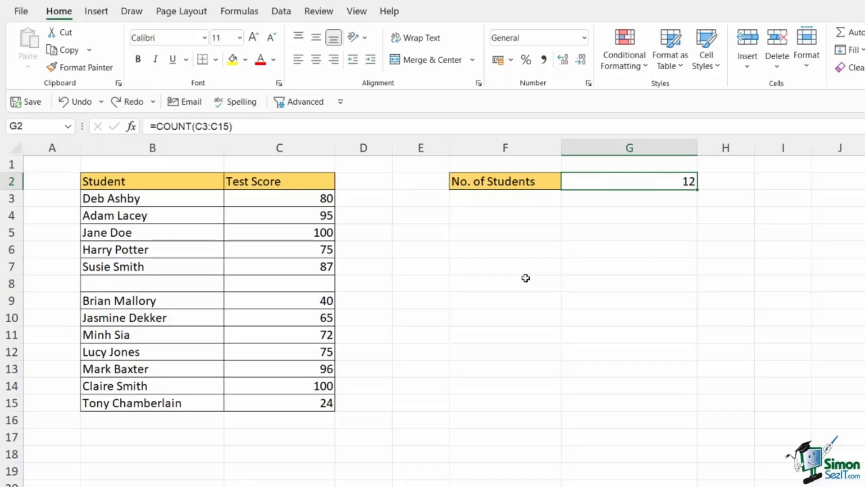
left_click(491, 267)
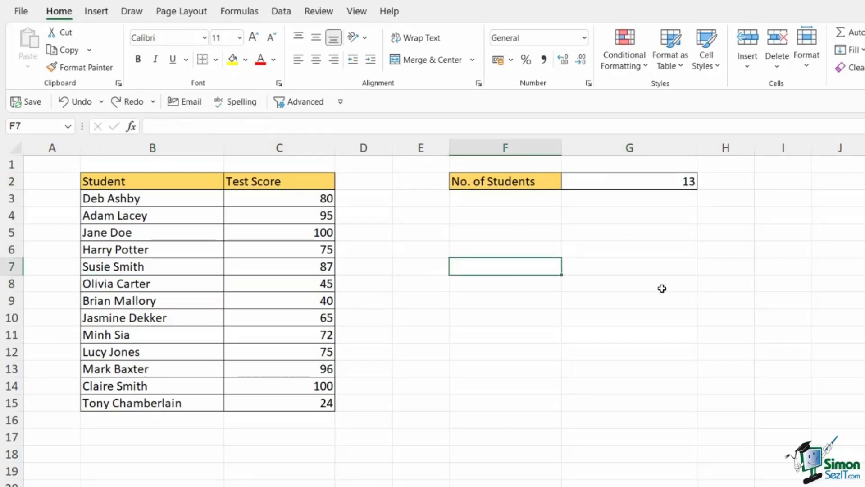
- Clear G2 and use Insert Function to find COUNT and build =COUNT(C3:C15) with the test scores as Value1
left_click(647, 185)
key("Delete")
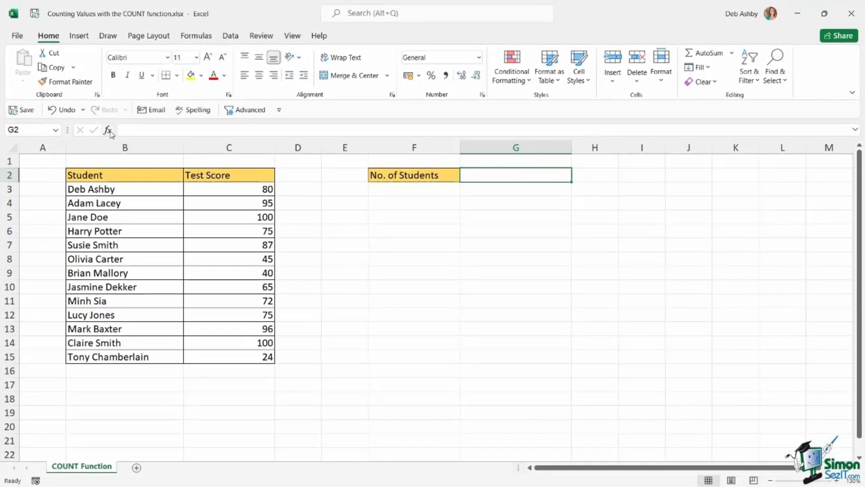
left_click(108, 130)
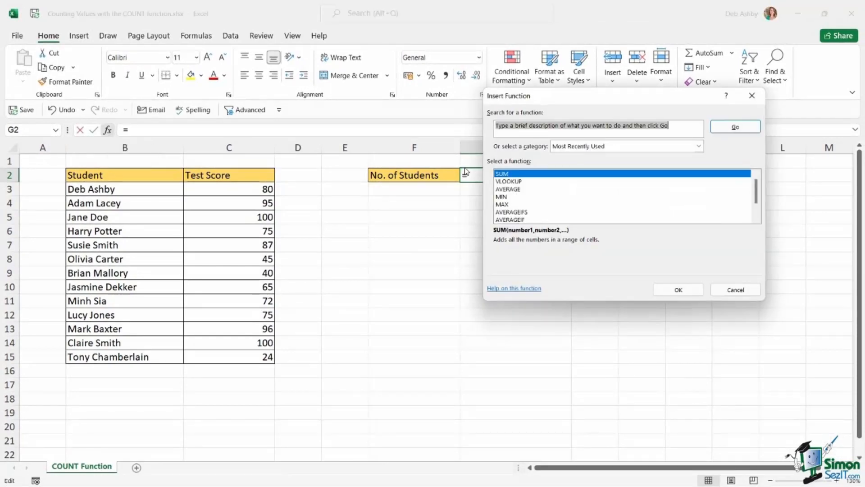
type("cou")
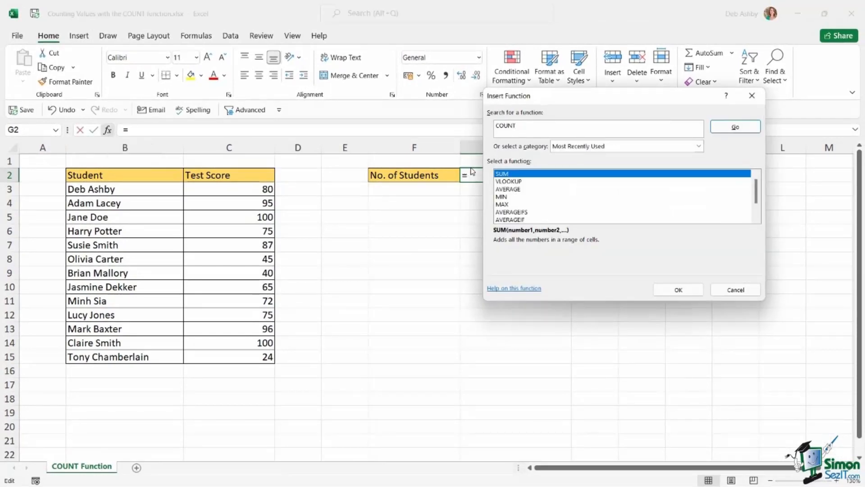
left_click(724, 128)
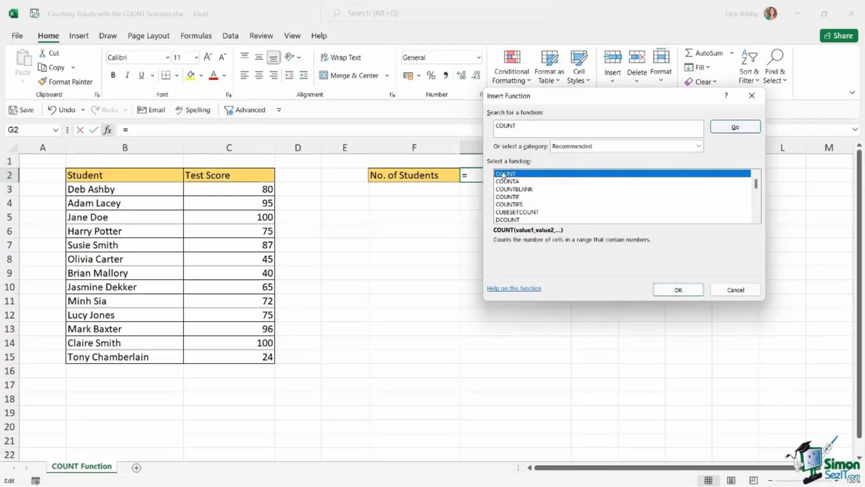
double_click(516, 175)
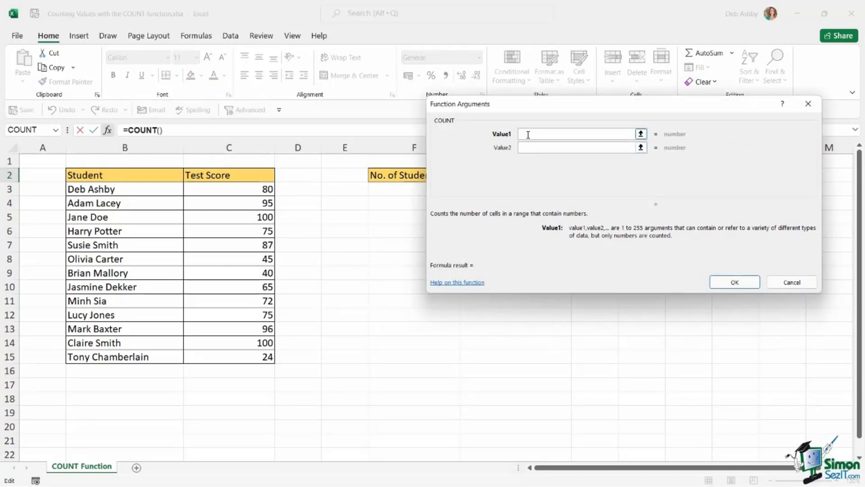
left_click_drag(263, 189, 257, 354)
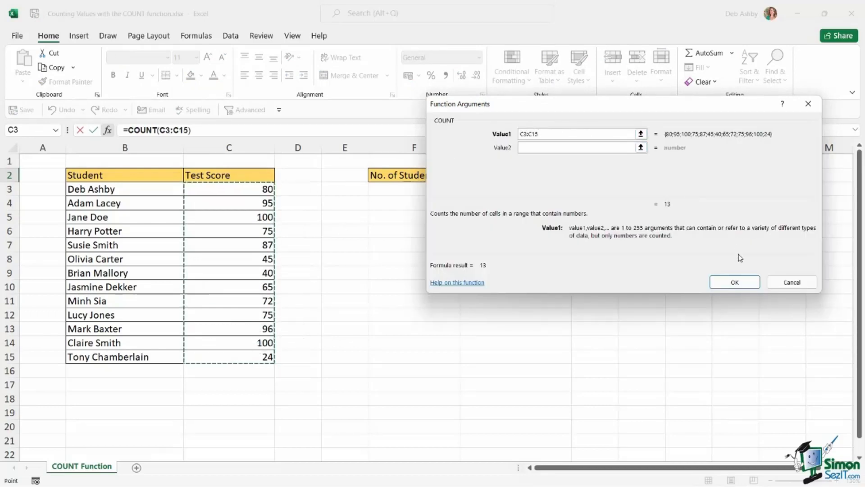
left_click(734, 282)
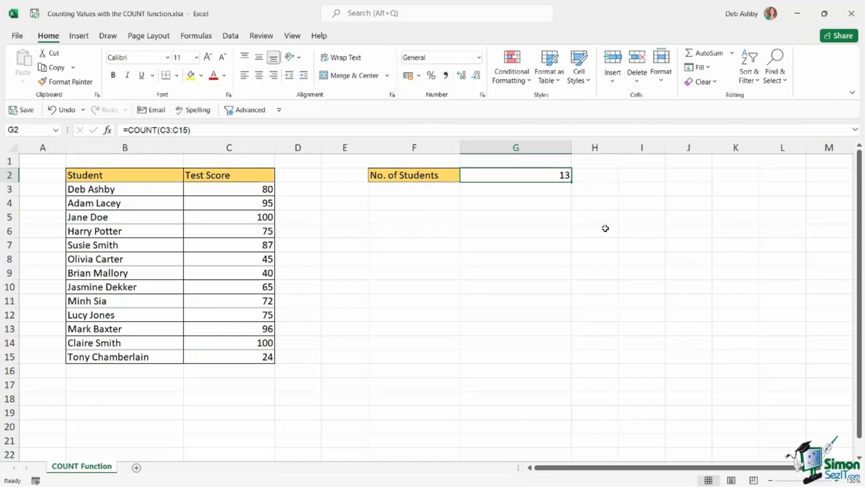
- Clear G2 and enter =COUNT(C3:C15) there using AutoSum's Count Numbers function on the test scores
key("Delete")
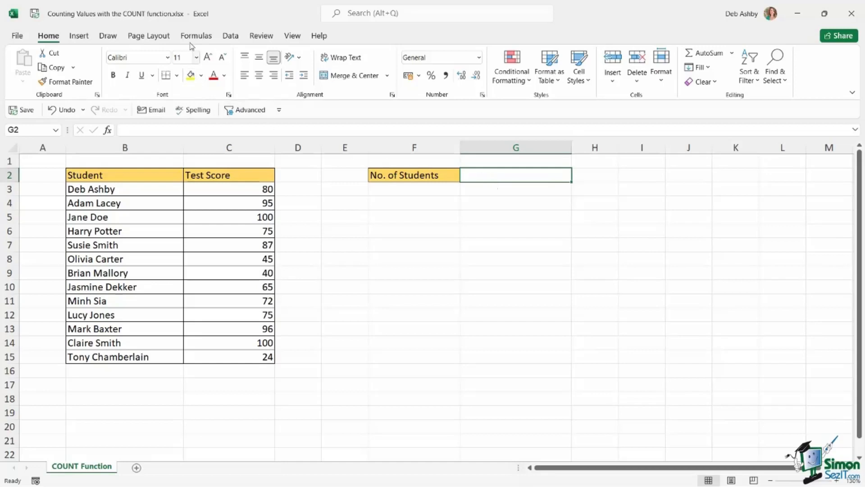
left_click(203, 41)
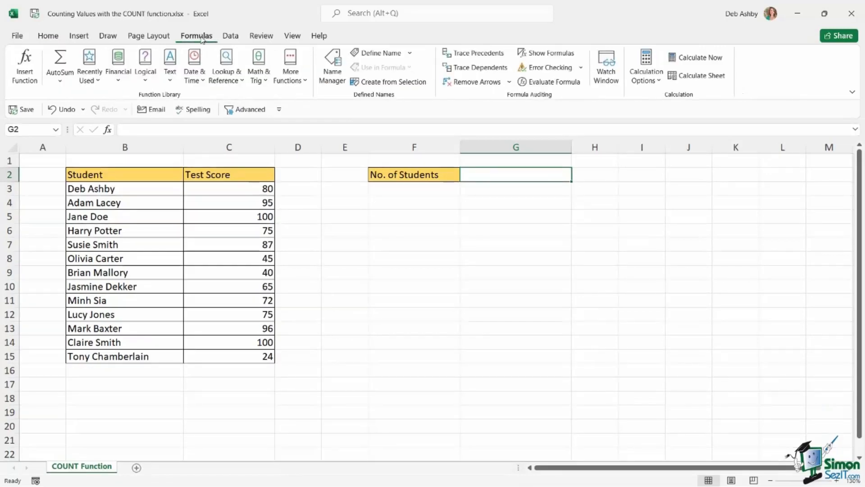
left_click(59, 82)
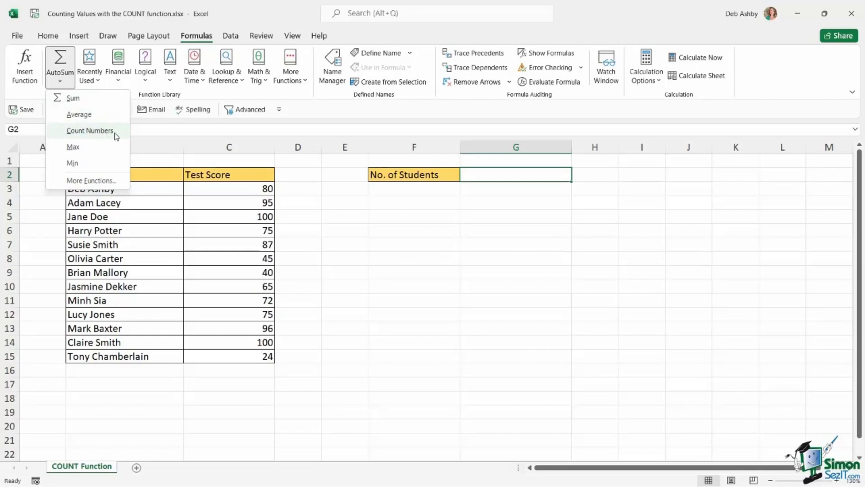
left_click(89, 130)
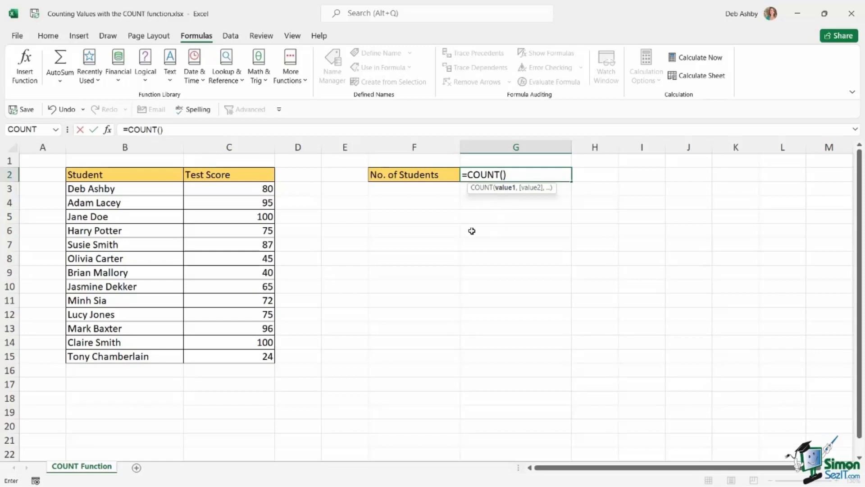
left_click_drag(222, 188, 227, 354)
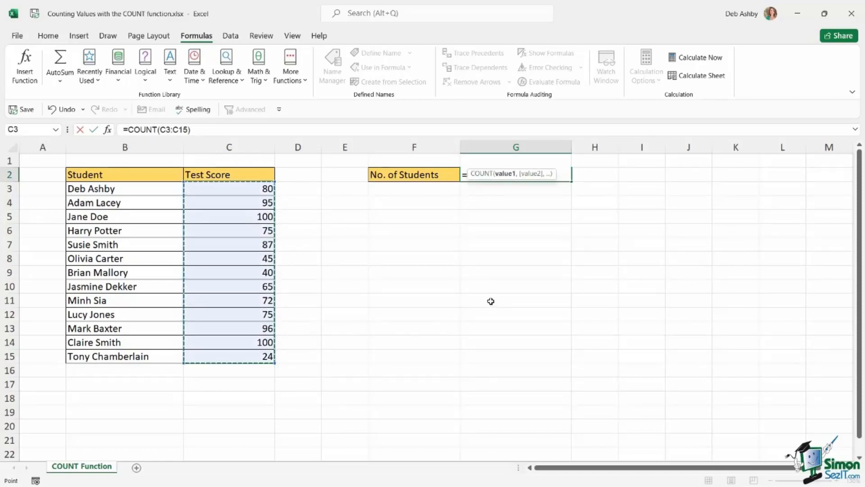
key("Return")
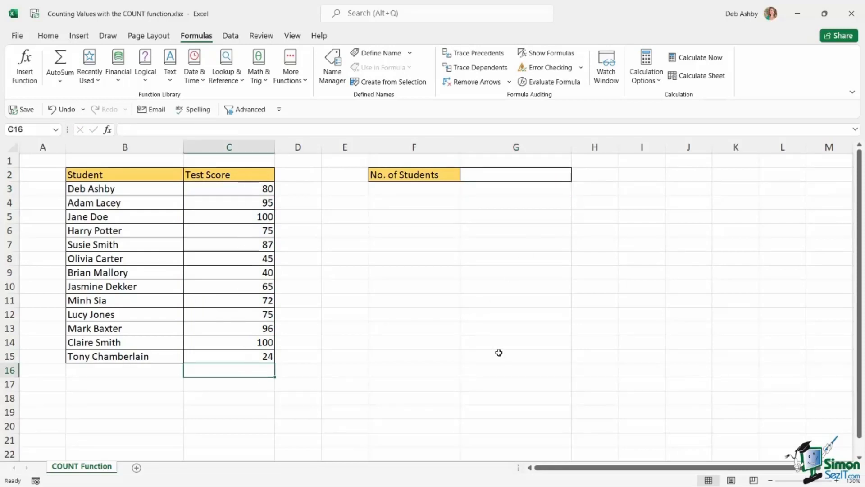
- Add =COUNT(C3:C15) in C16 below the test scores with AutoSum's Count Numbers, and clear that cell again
left_click(61, 83)
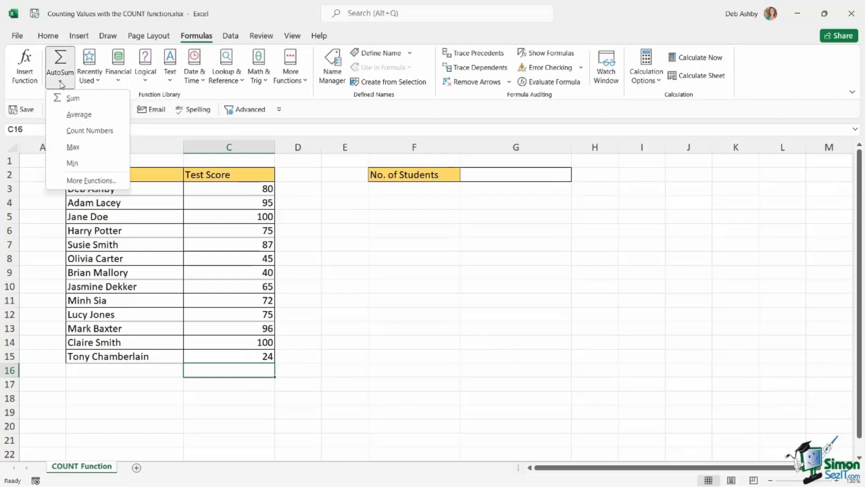
left_click(74, 130)
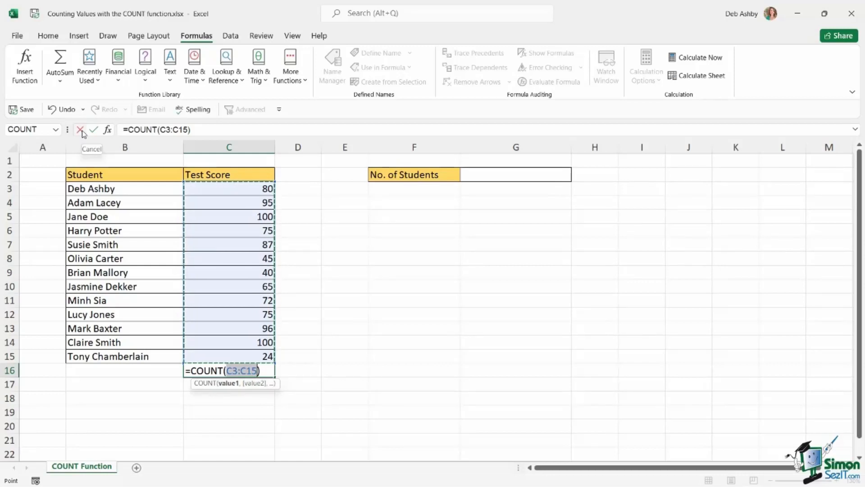
key("Return")
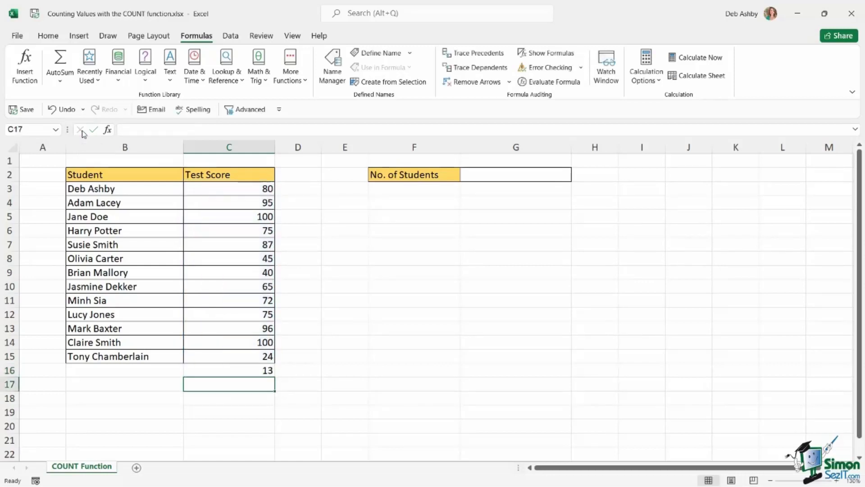
left_click(233, 371)
key("Delete")
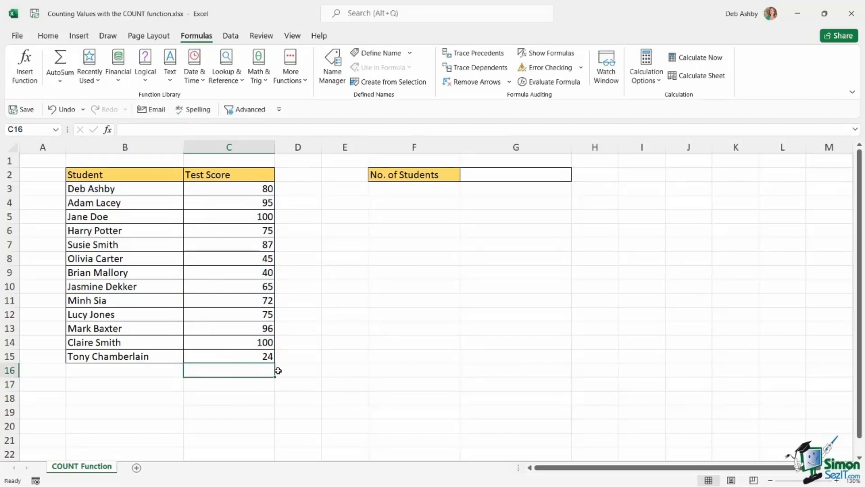
left_click(422, 232)
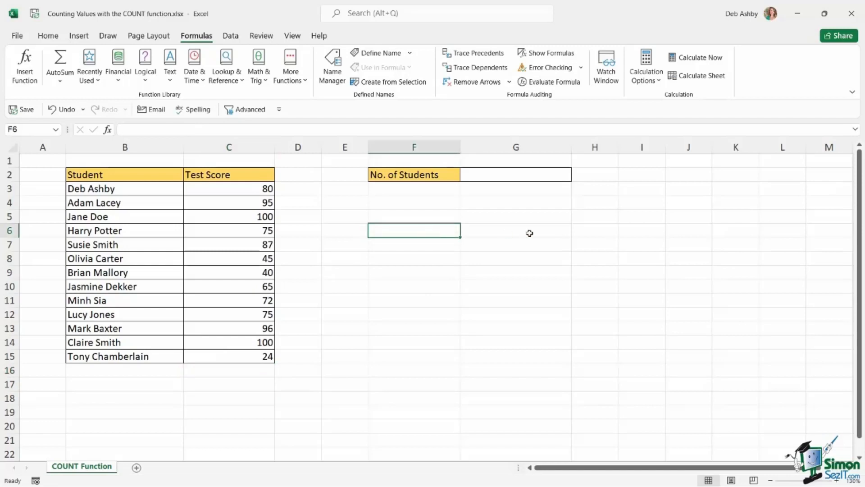